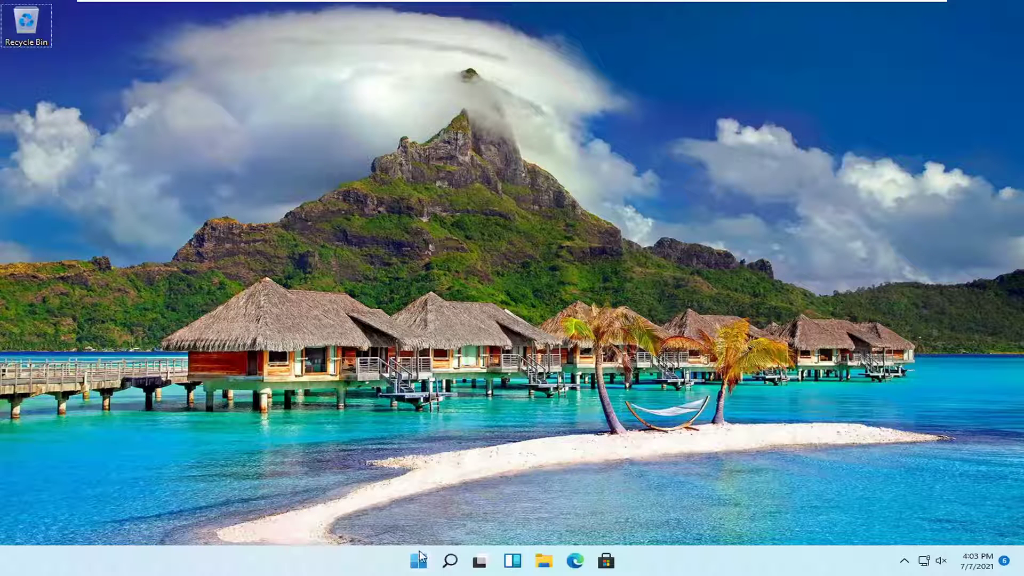
Step: Open Windows Settings from the Start right-click menu and go to Accessibility
right_click(417, 563)
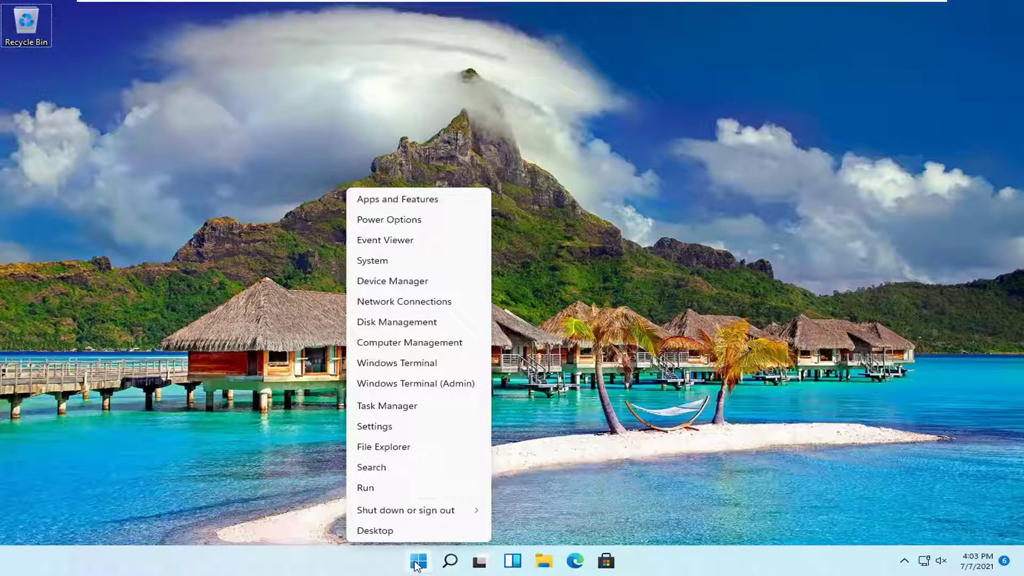
click(375, 426)
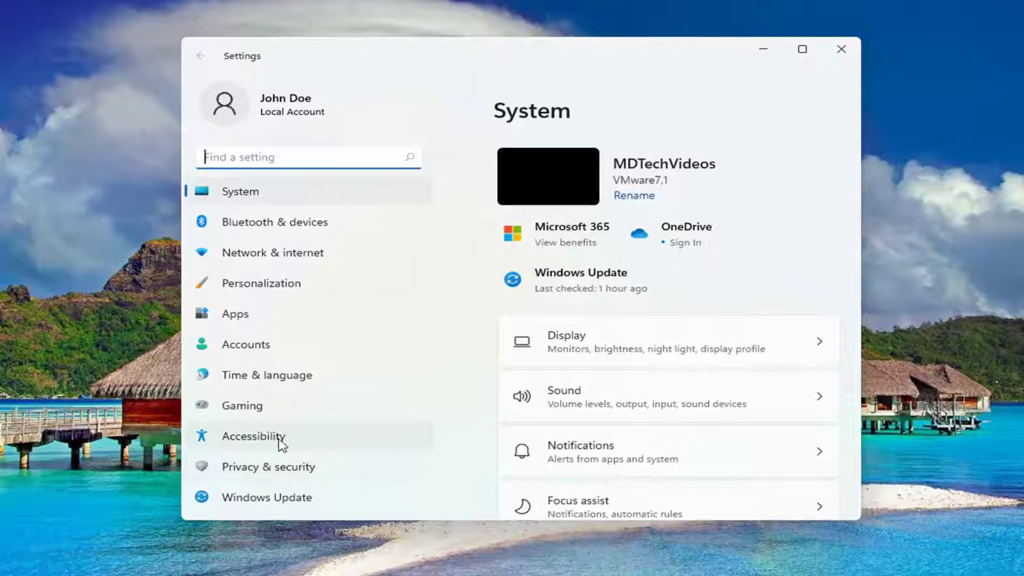
click(280, 441)
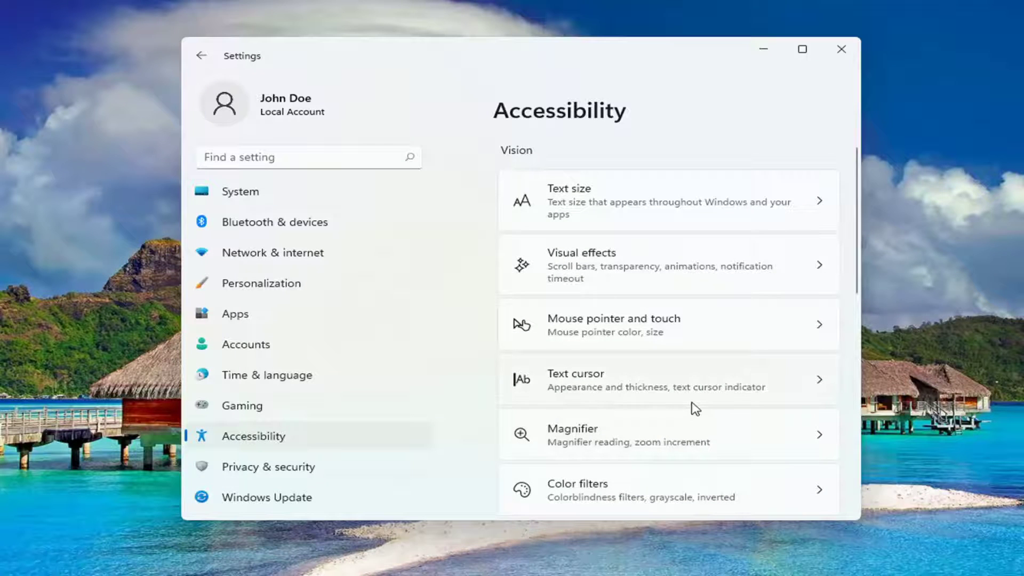
scroll(704, 396, down, 4)
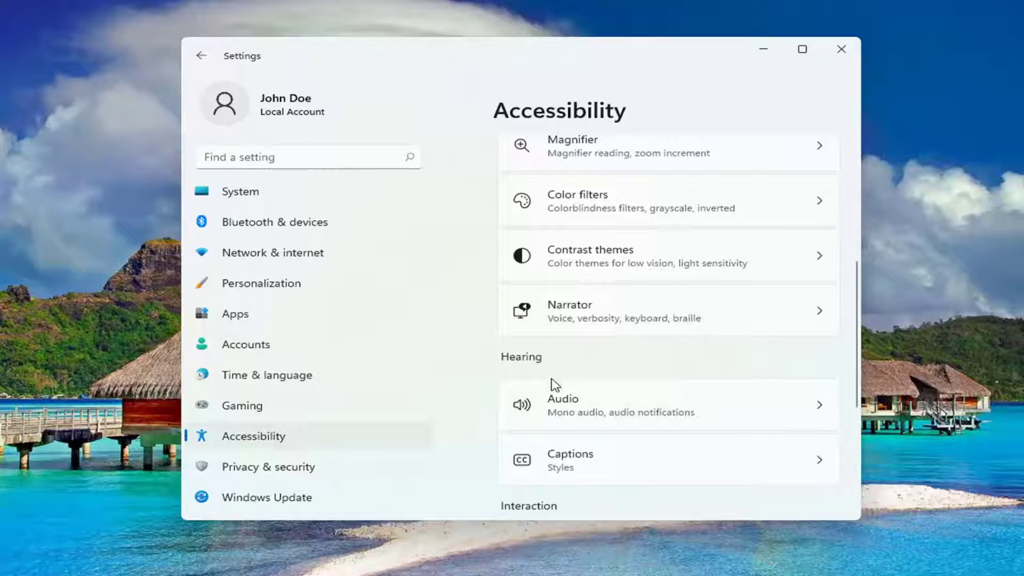
Step: Open the Audio page under Hearing and switch Mono audio on
click(573, 412)
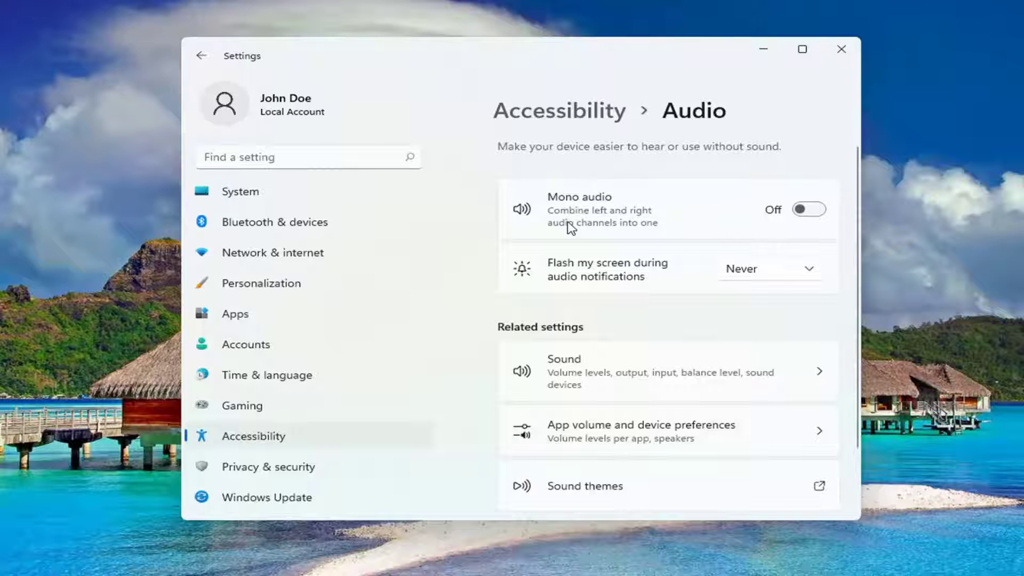
click(805, 211)
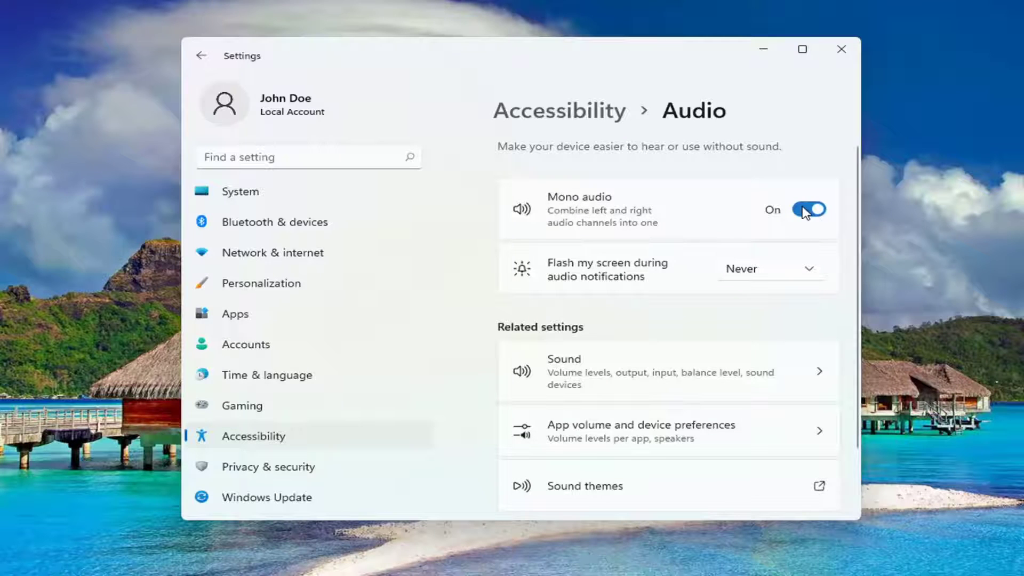